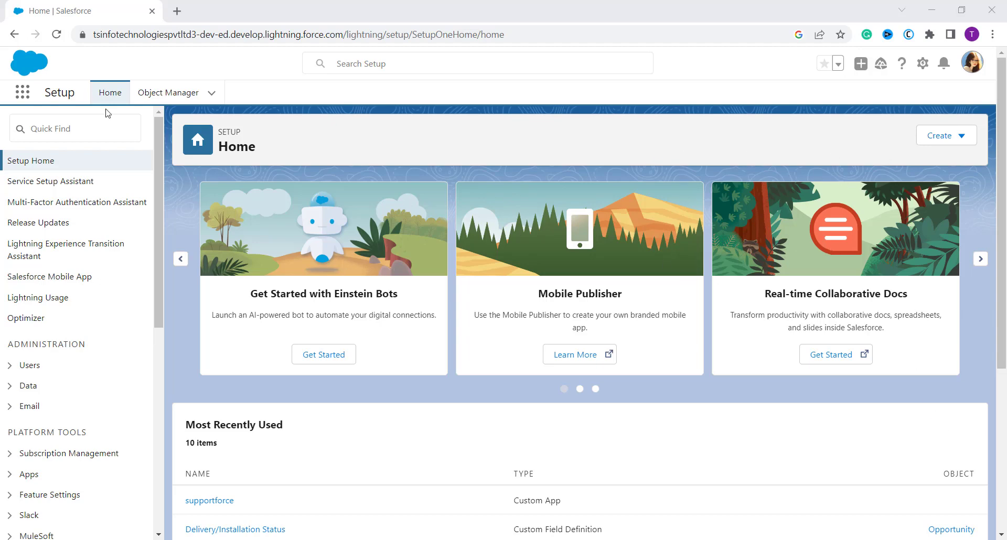
# - Open the Community app's contacts and view the contact belonging to Ace Iron and Steel Inc. Pvt Ltd
pyautogui.click(21, 100)
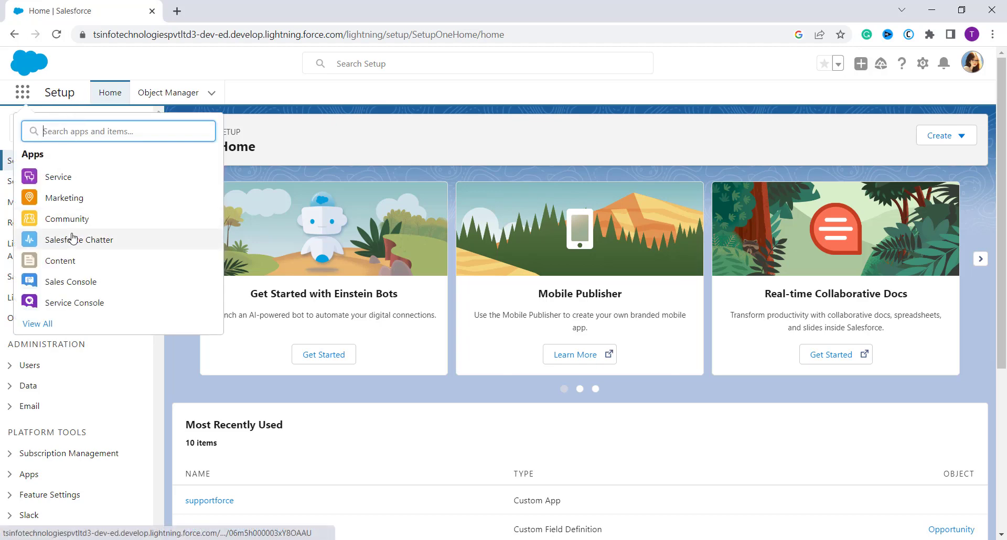
pyautogui.click(72, 226)
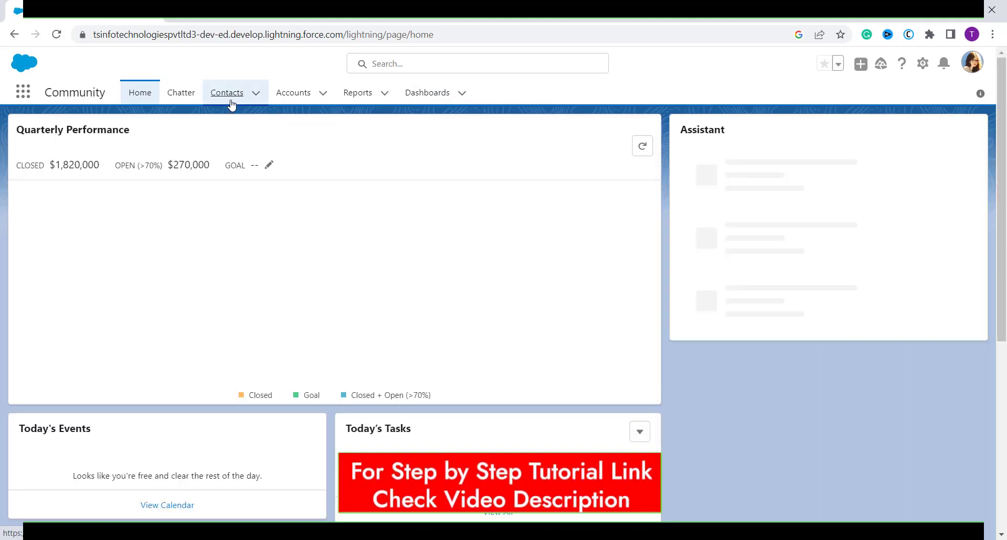
pyautogui.click(229, 103)
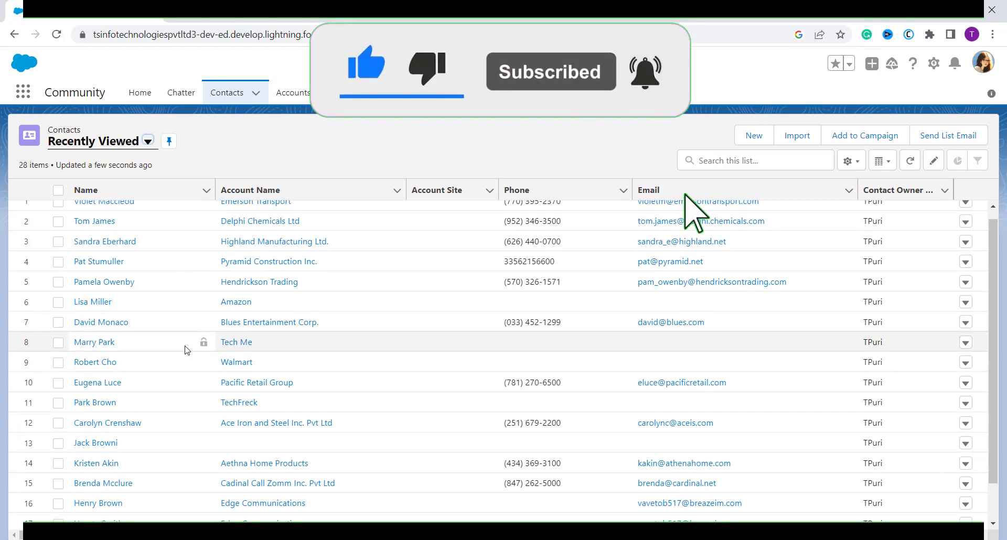
pyautogui.scroll(-1, 186, 350)
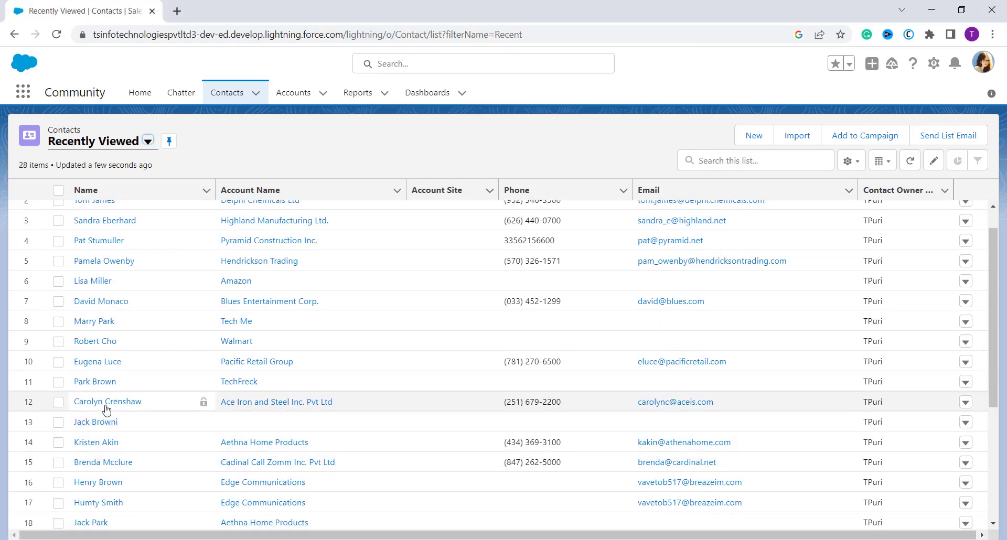
pyautogui.click(106, 402)
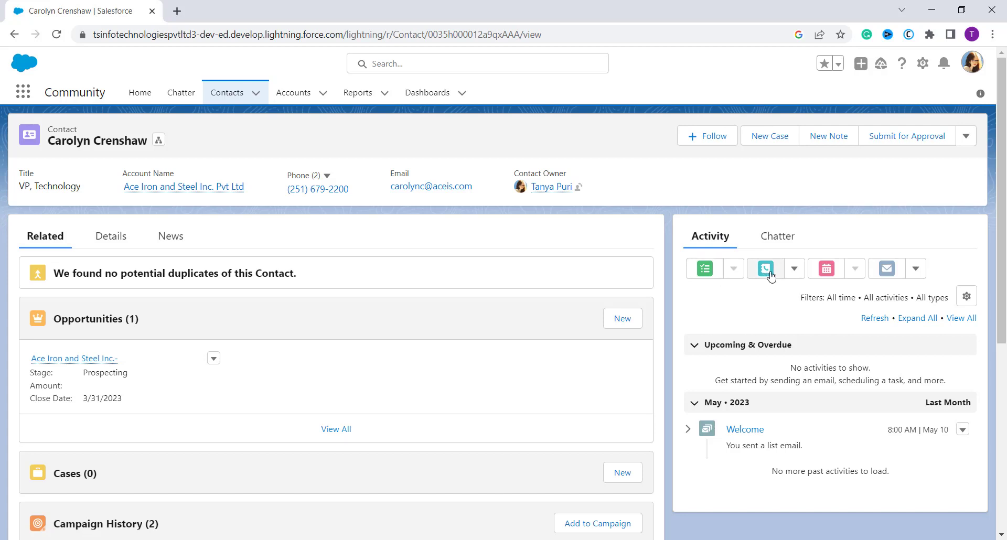
# - Create a new event for the contact, enlarge its form and choose Meeting as the subject
pyautogui.click(827, 269)
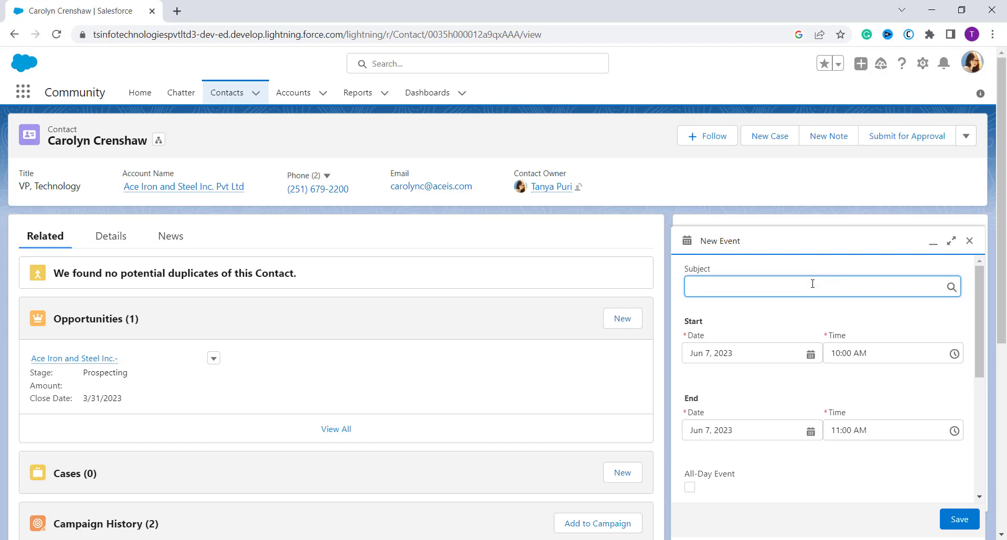
pyautogui.click(813, 285)
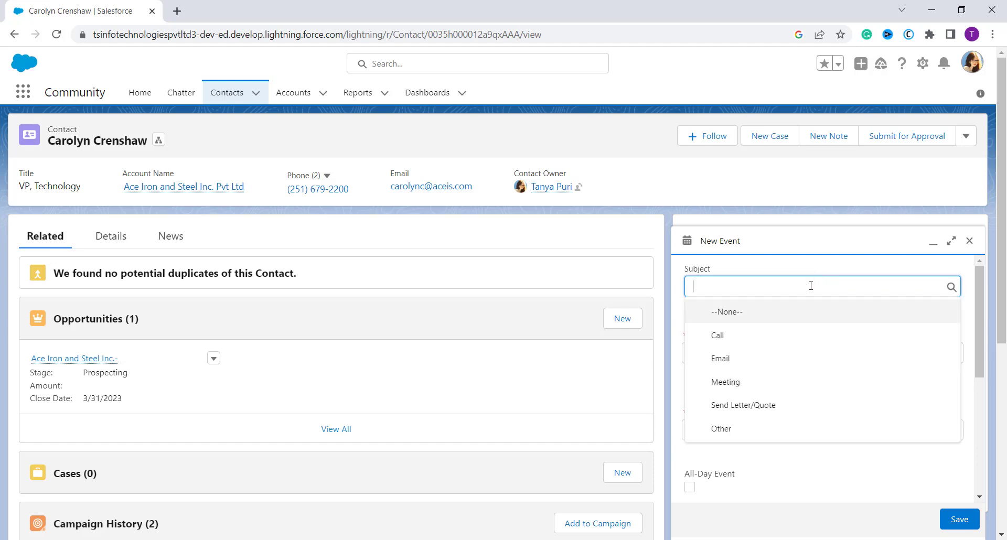
pyautogui.click(951, 240)
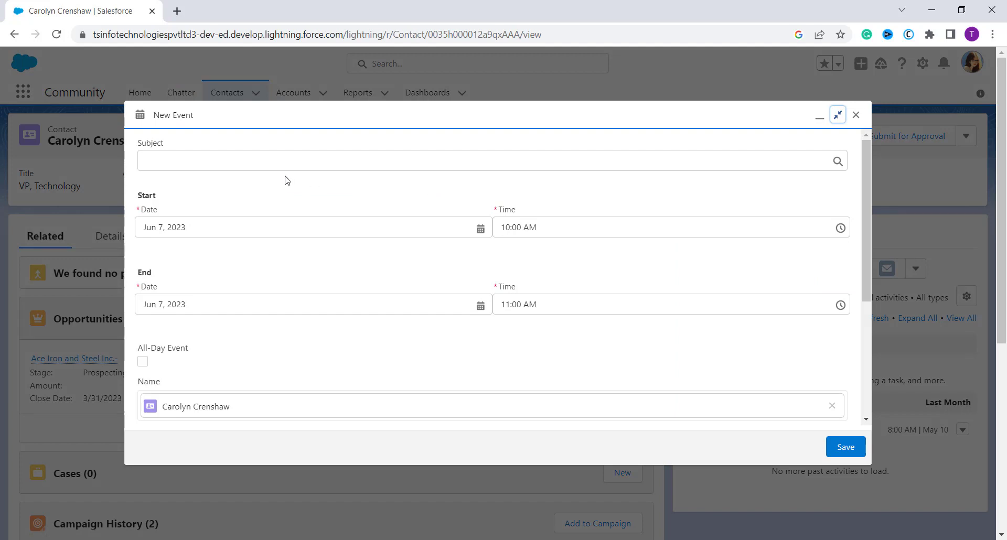
pyautogui.click(283, 152)
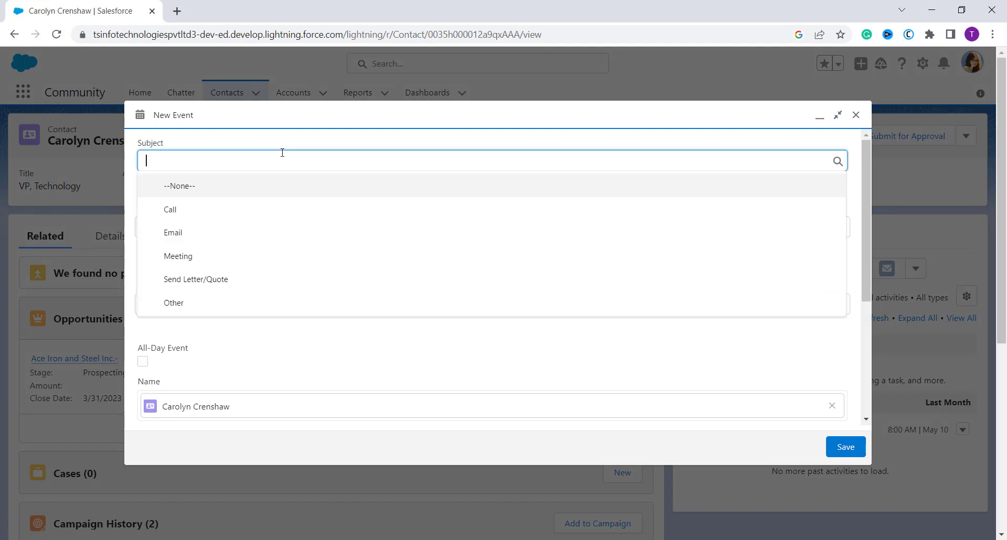
pyautogui.click(249, 257)
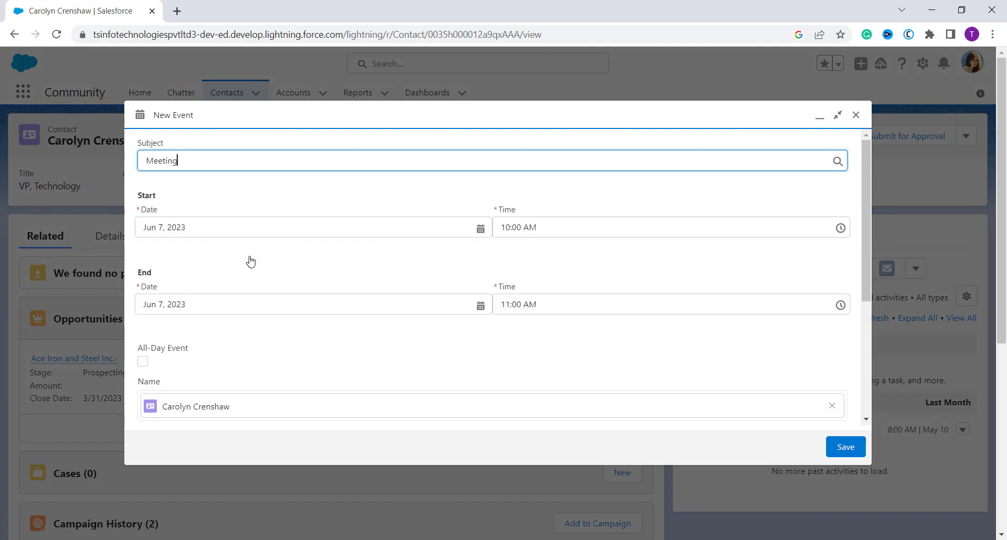
# - Set the meeting's start to Jun 9, 2023 at 10:30 AM
pyautogui.click(230, 229)
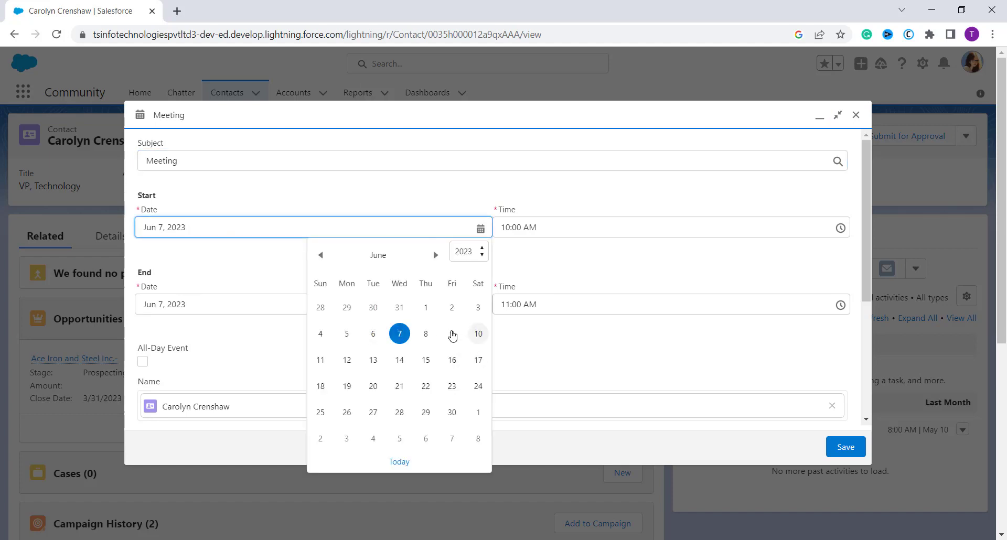
pyautogui.click(452, 334)
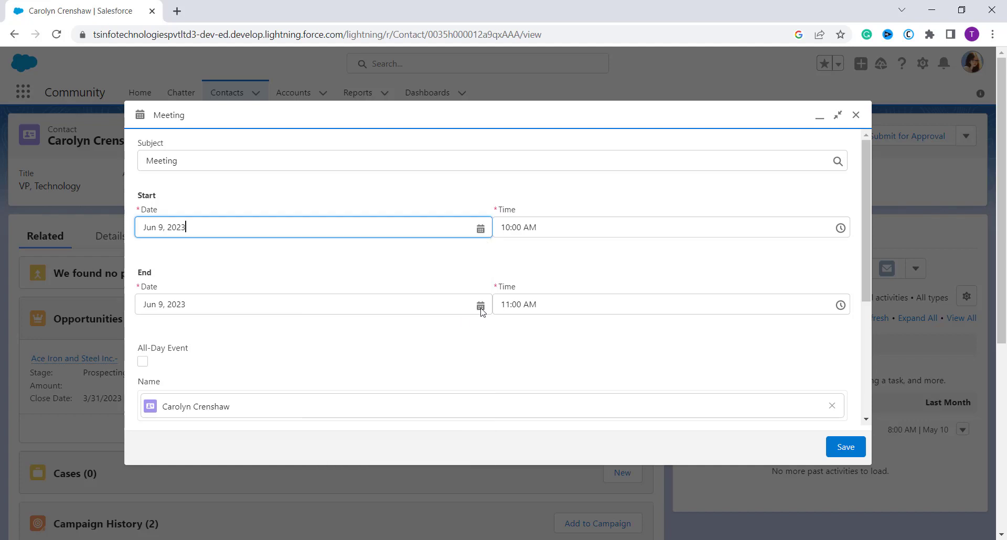
pyautogui.click(845, 231)
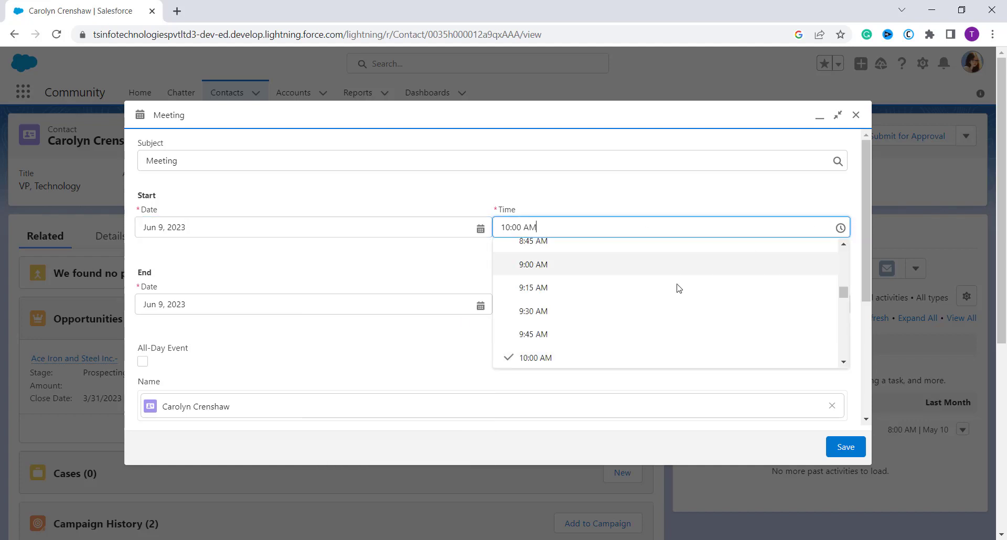
pyautogui.scroll(-2, 577, 360)
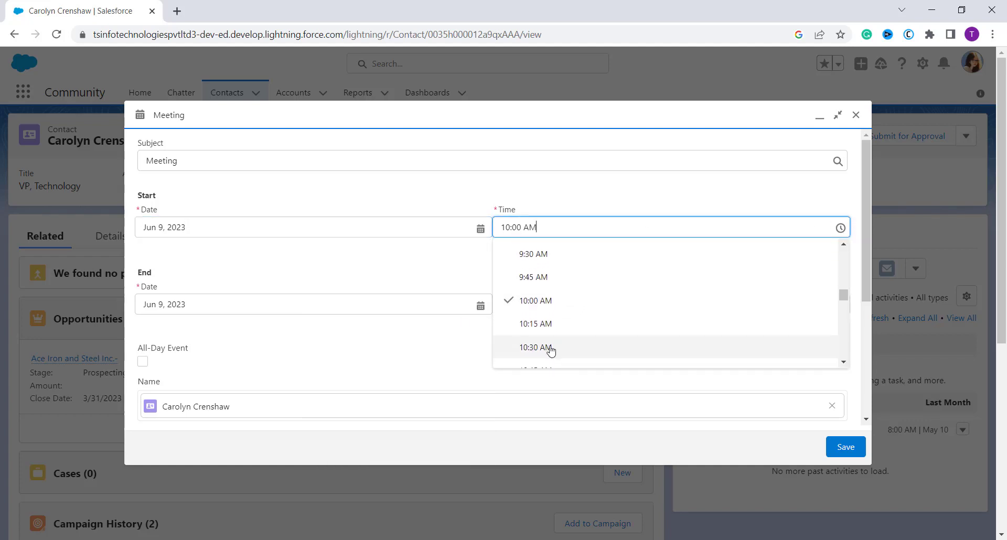
pyautogui.click(551, 349)
pyautogui.click(469, 305)
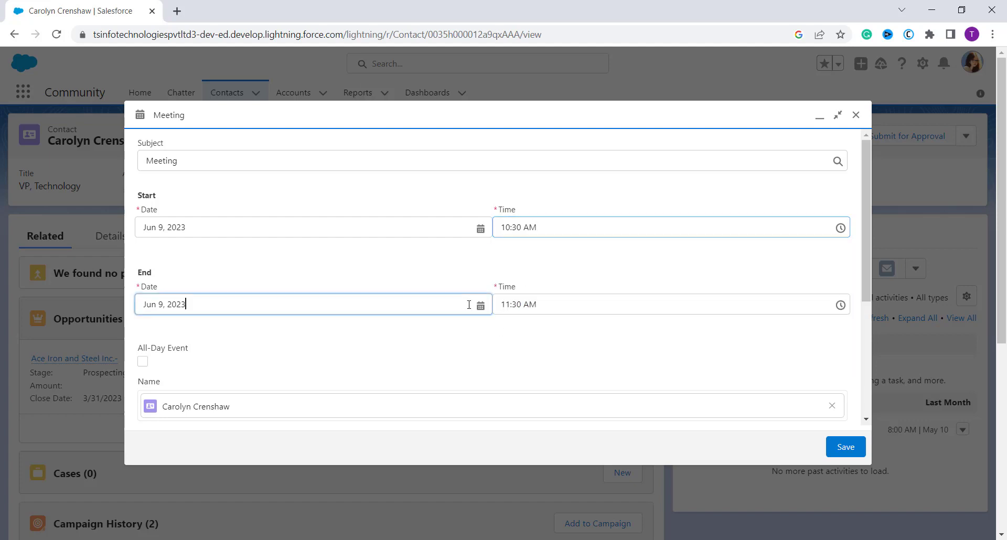
pyautogui.click(458, 154)
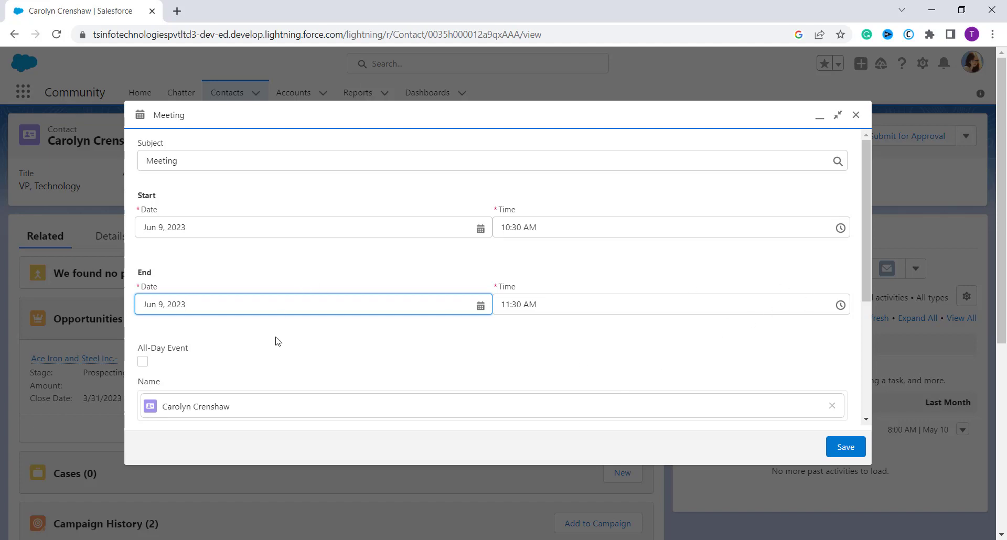
# - Set the record type of the meeting's Related To field to Campaigns
pyautogui.scroll(-1, 274, 342)
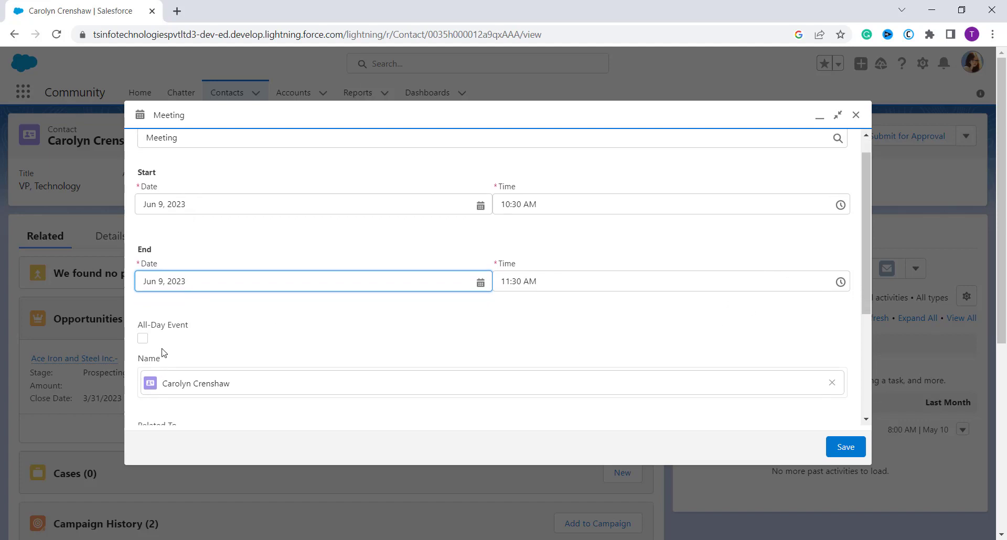
pyautogui.scroll(-1, 216, 373)
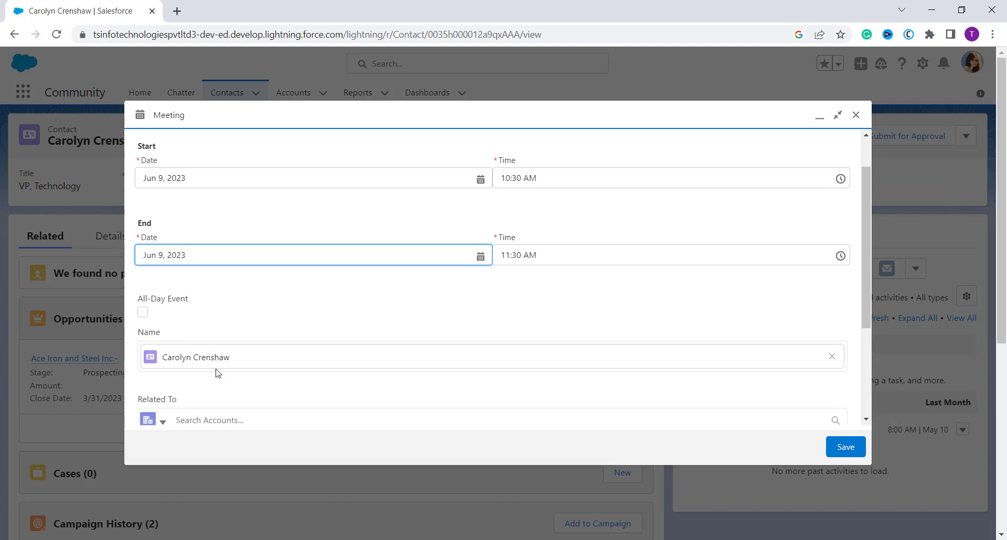
pyautogui.scroll(-1, 217, 373)
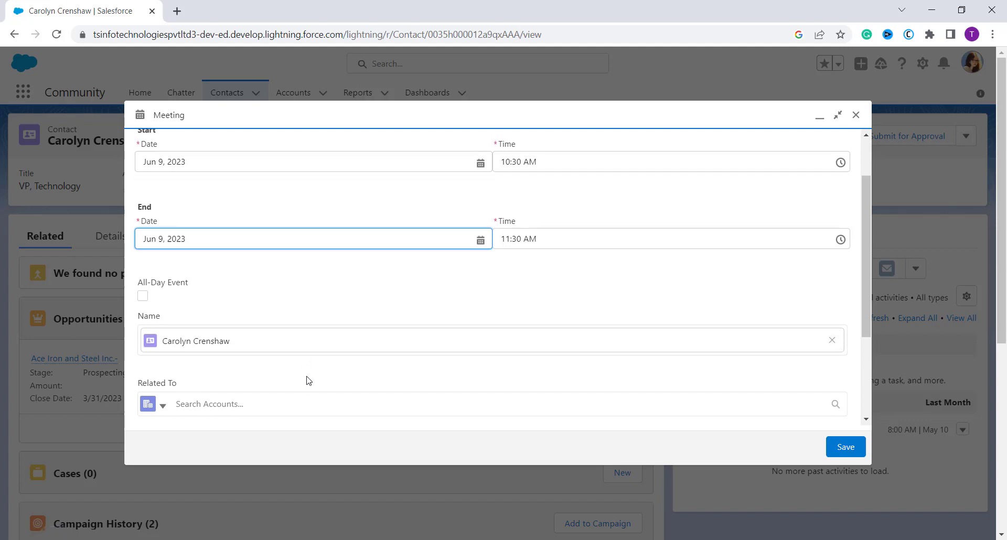
pyautogui.scroll(-1, 286, 405)
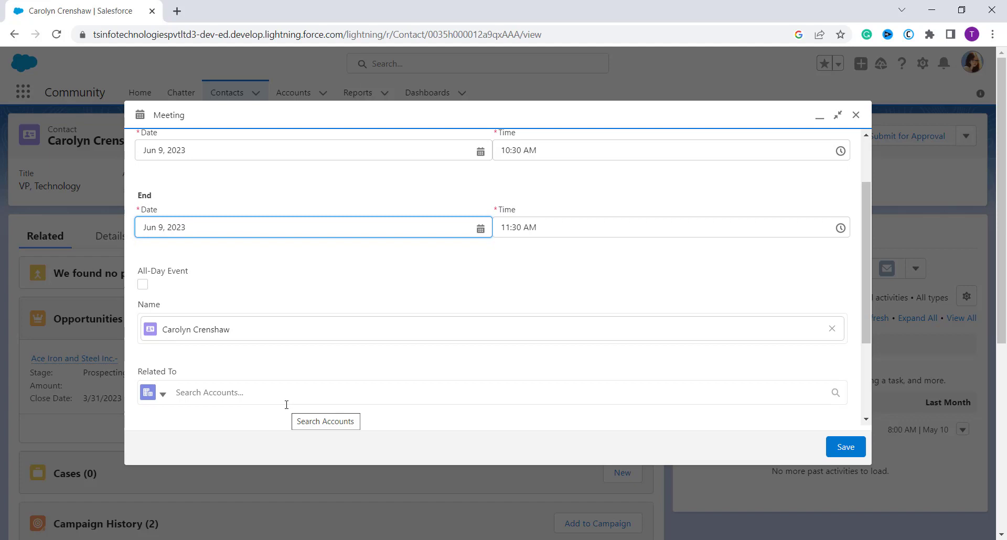
pyautogui.click(164, 399)
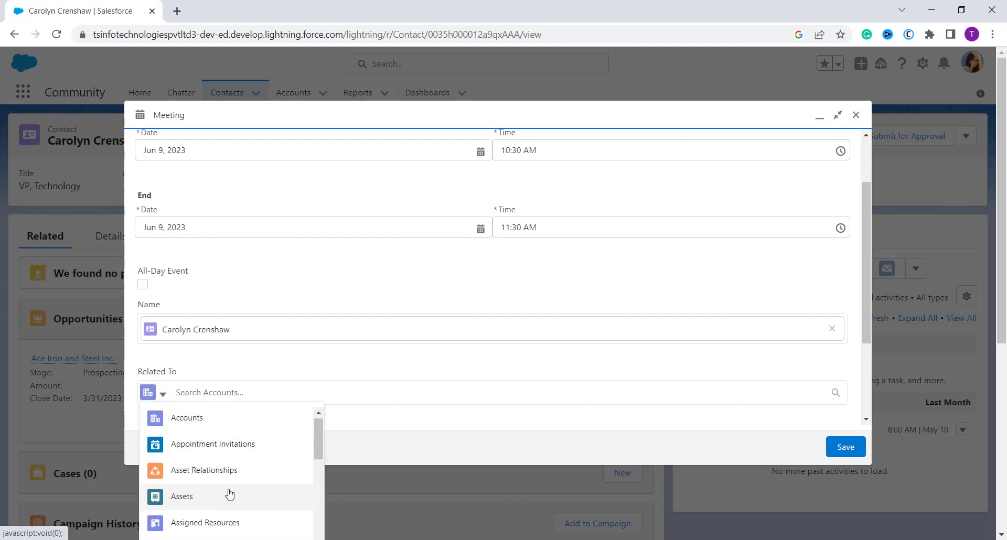
pyautogui.scroll(-1, 227, 487)
pyautogui.scroll(-1, 229, 493)
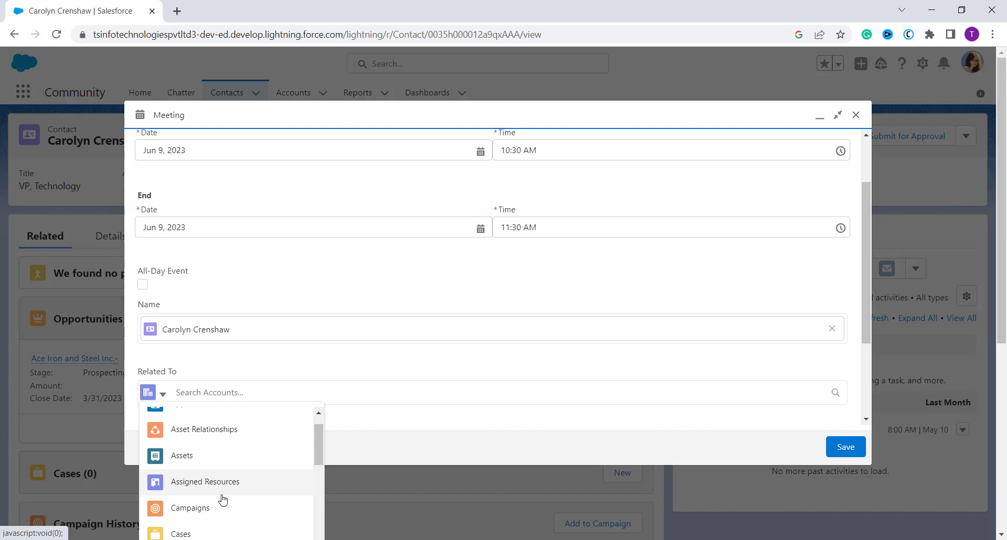
pyautogui.click(205, 509)
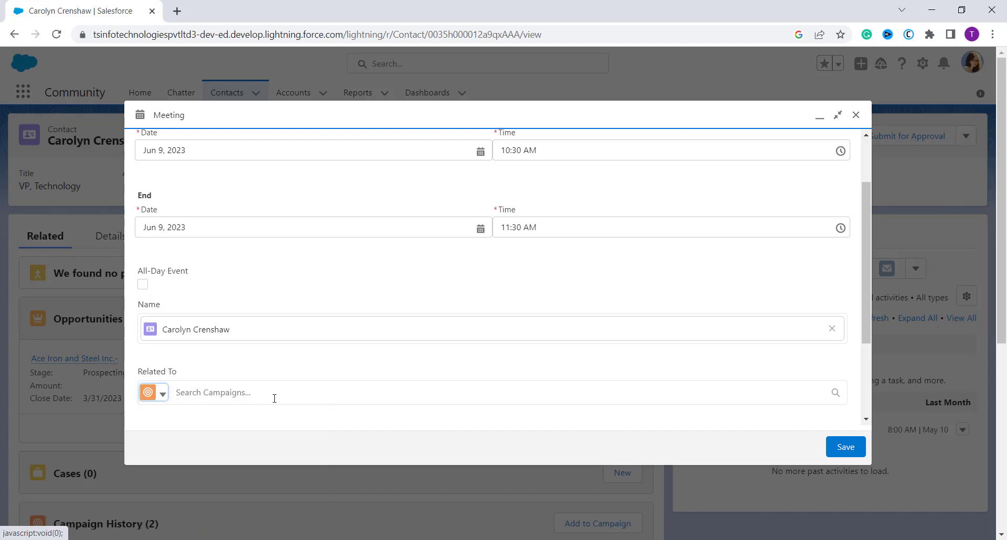
# - Relate the meeting to the International Computer Association campaign
pyautogui.click(326, 401)
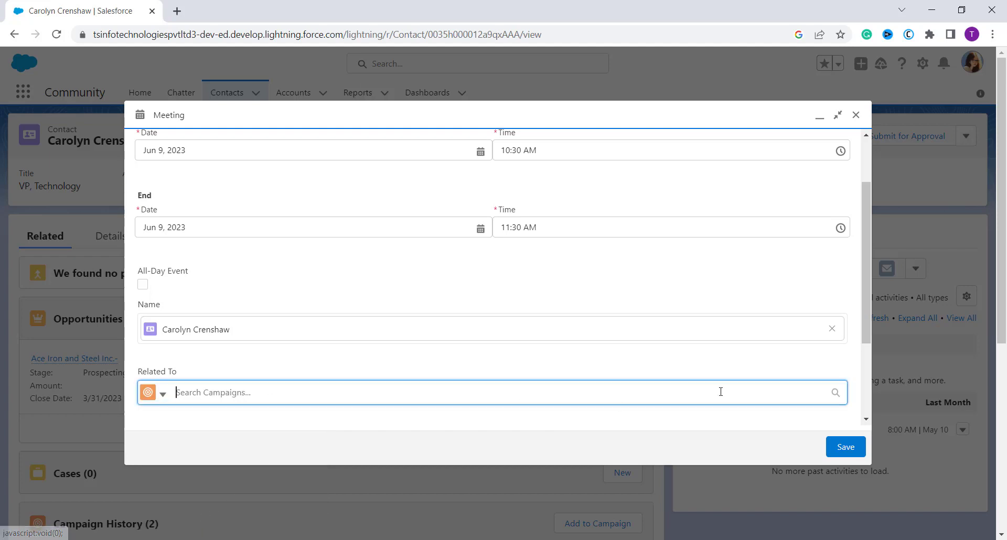
pyautogui.click(836, 395)
pyautogui.click(312, 384)
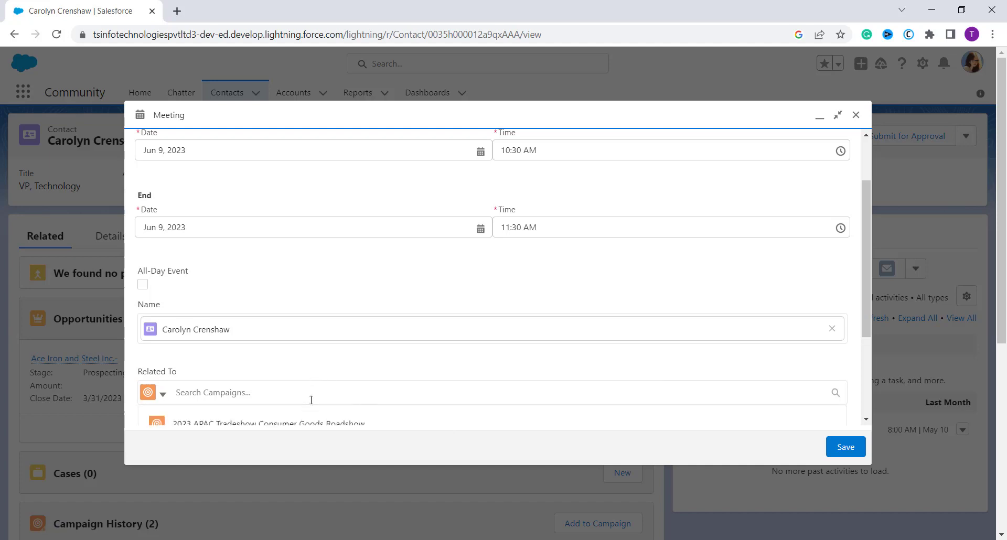
pyautogui.scroll(-3, 311, 400)
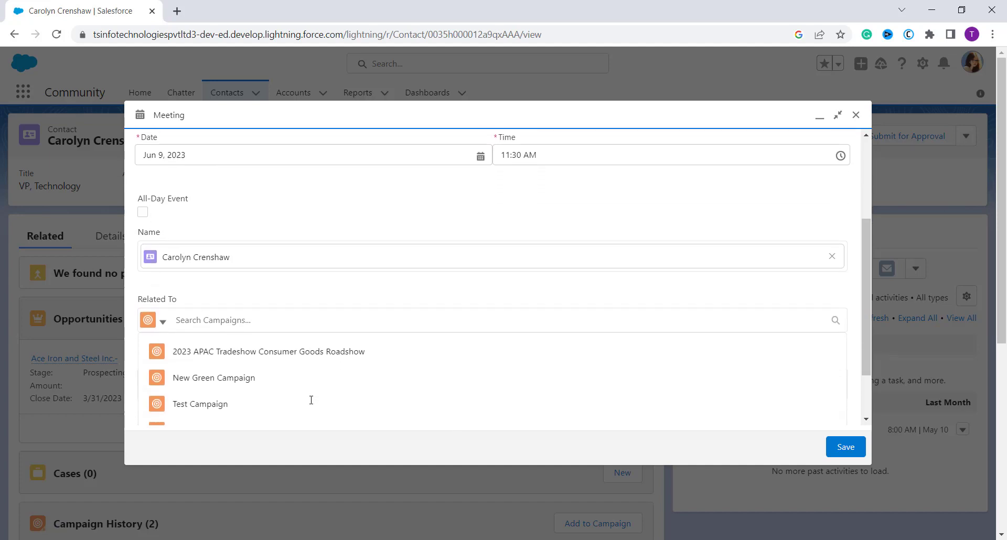
pyautogui.scroll(-3, 311, 400)
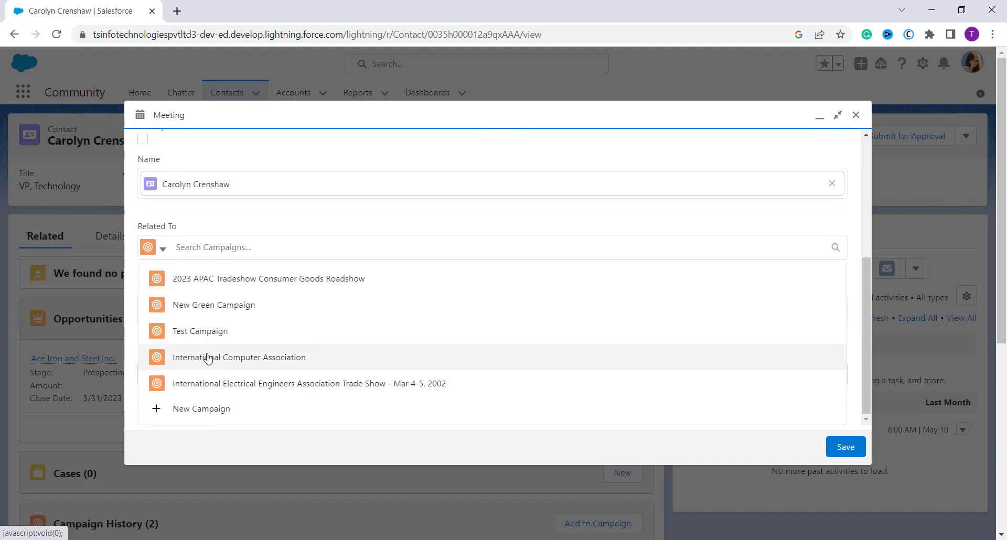
pyautogui.click(208, 358)
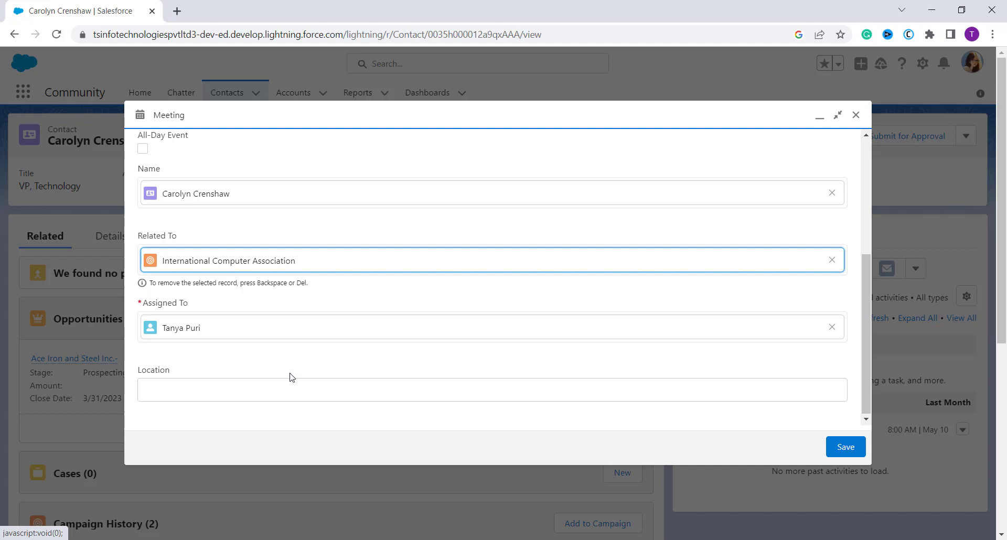
# - Enter CafeCor as the meeting's location and save the event
pyautogui.click(211, 394)
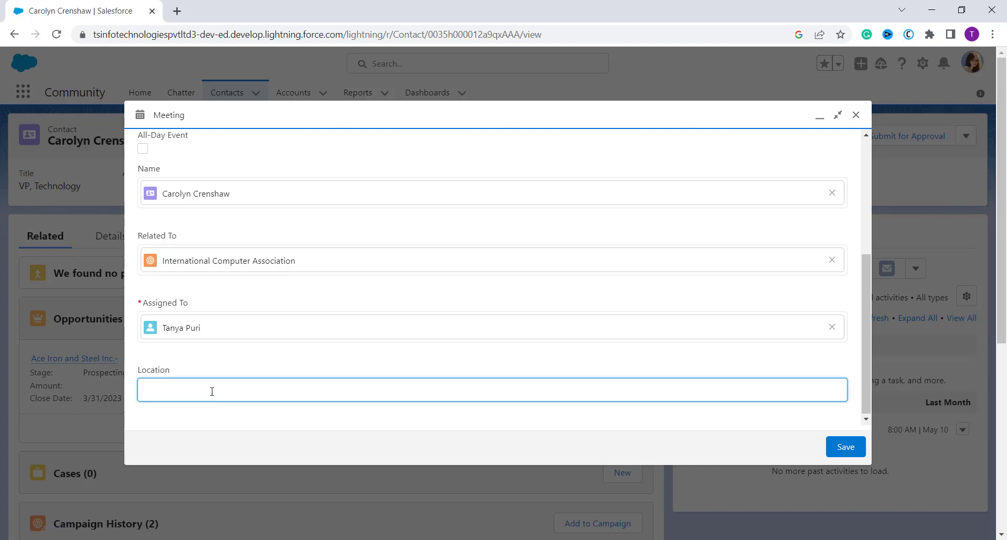
pyautogui.scroll(5, 211, 391)
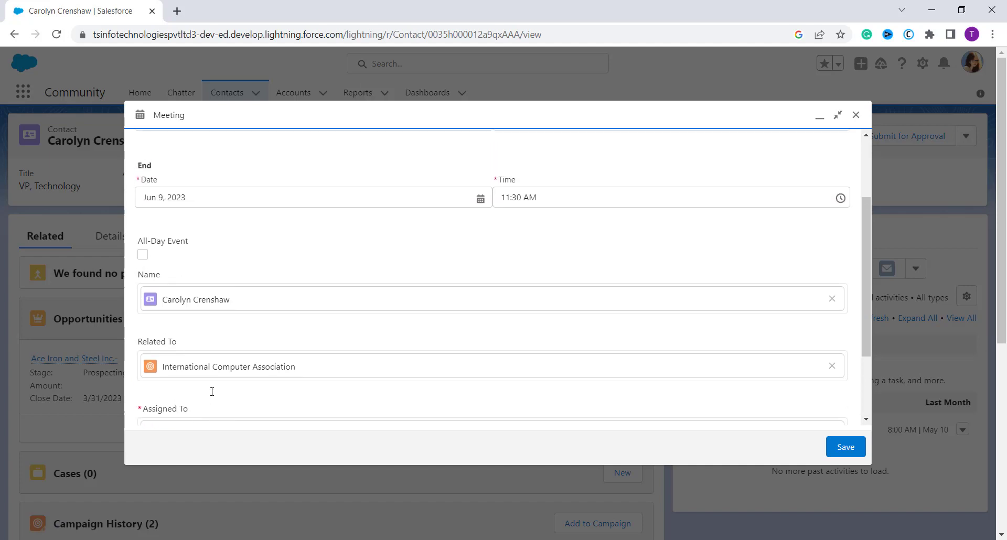
pyautogui.scroll(-5, 216, 272)
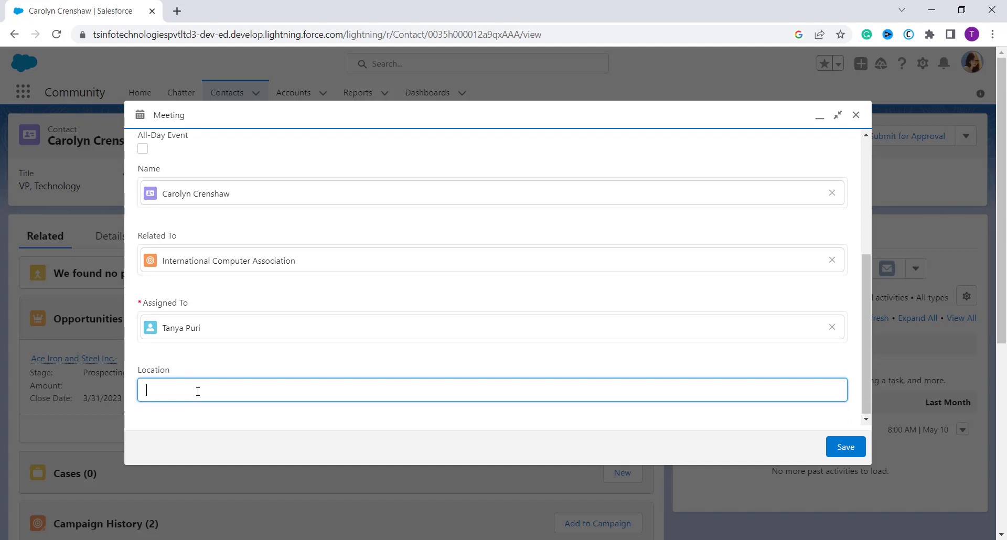
pyautogui.write('CafeCor')
pyautogui.click(846, 449)
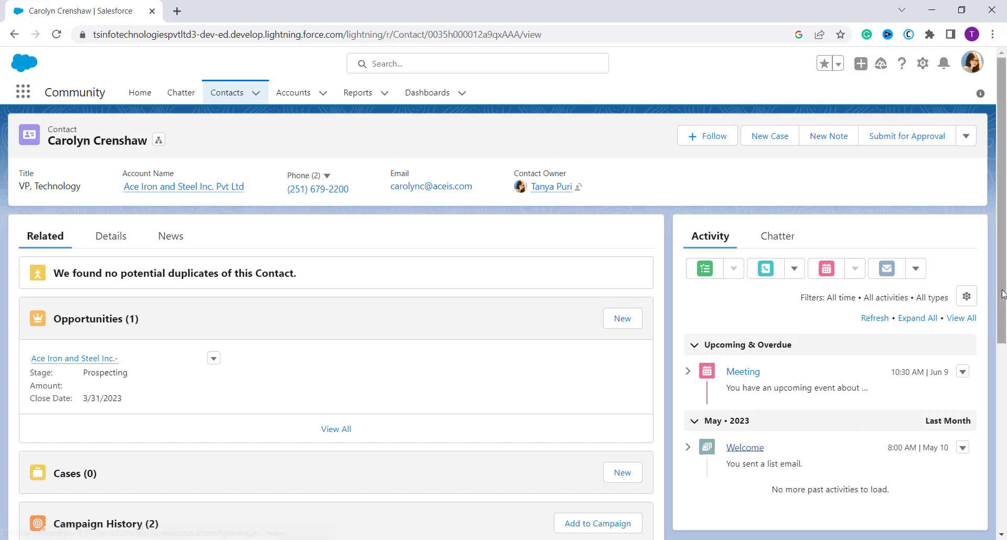
# - Go to Setup in a new tab and open the Calendar item by searching the App Launcher for "cal"
pyautogui.click(922, 64)
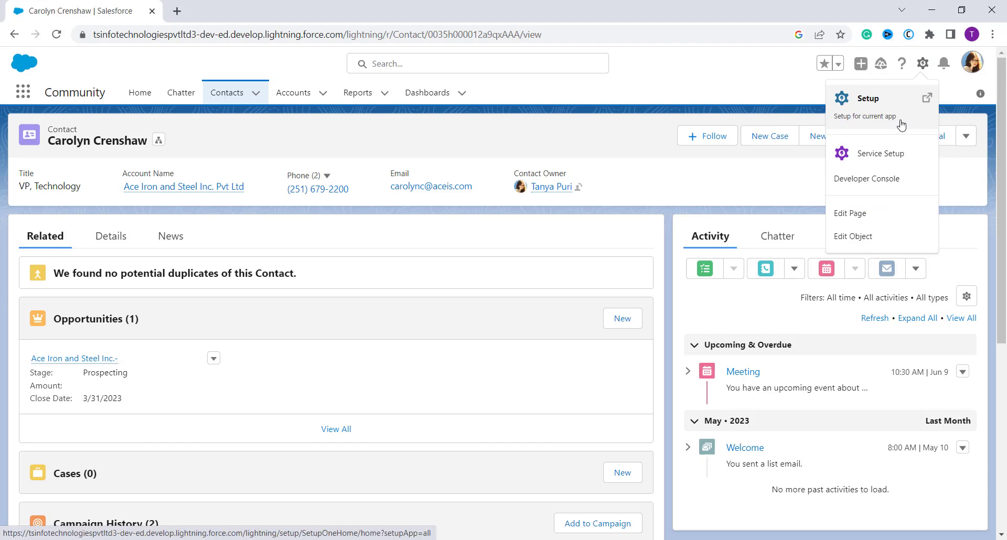
pyautogui.click(901, 125)
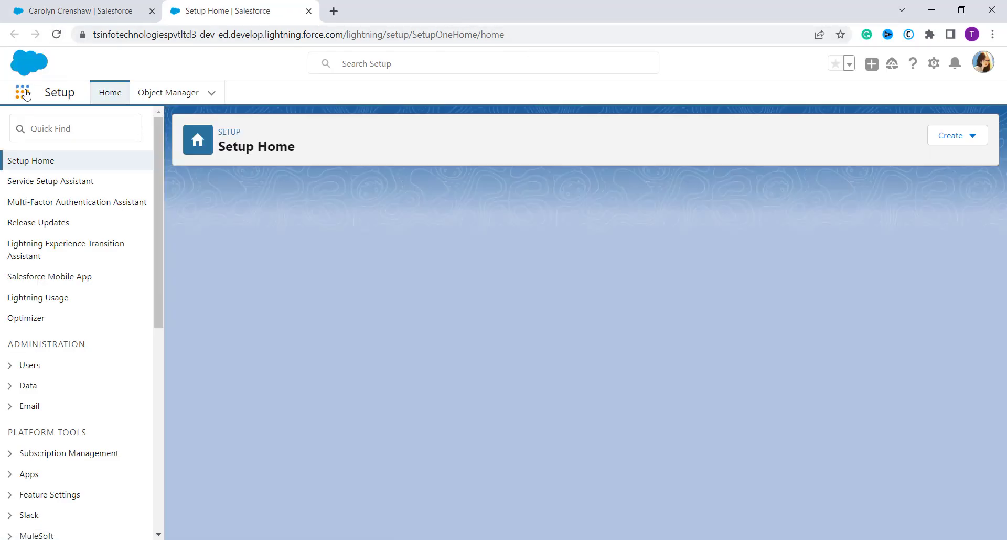
pyautogui.click(26, 95)
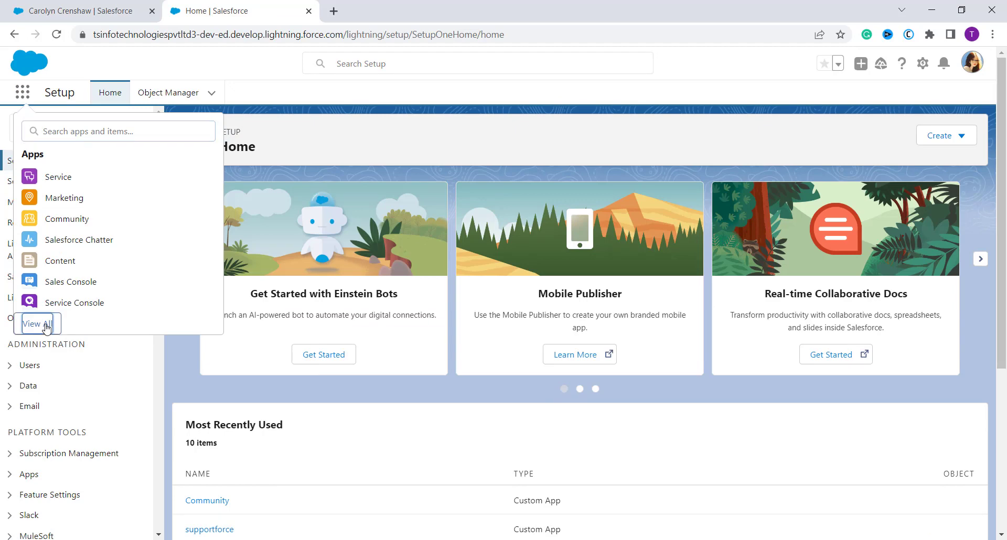
pyautogui.press('Escape')
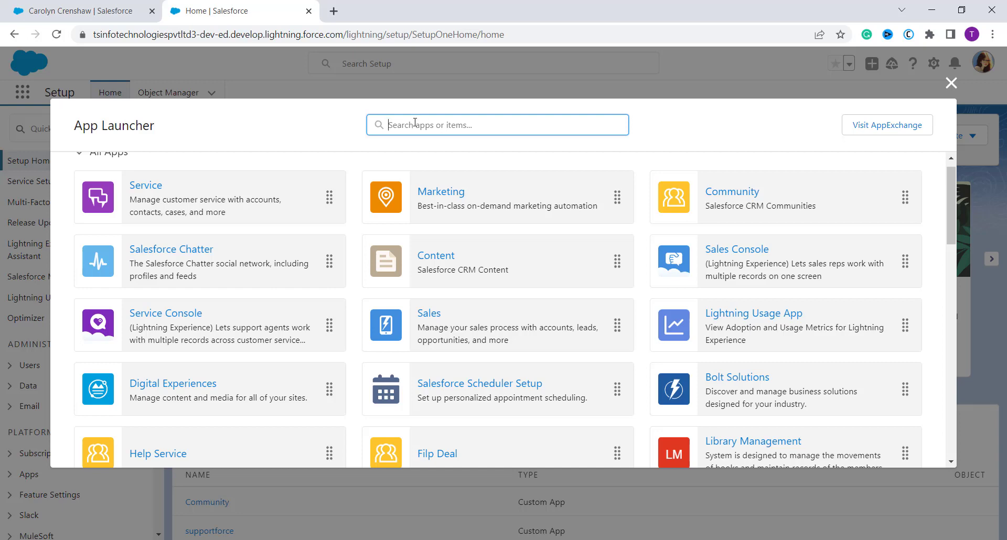
pyautogui.write('ca')
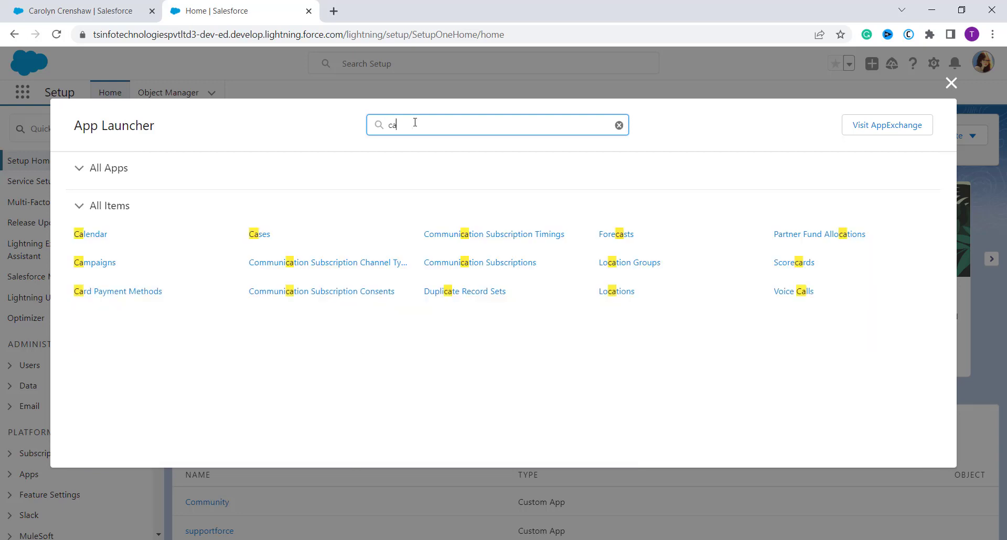
pyautogui.write('l')
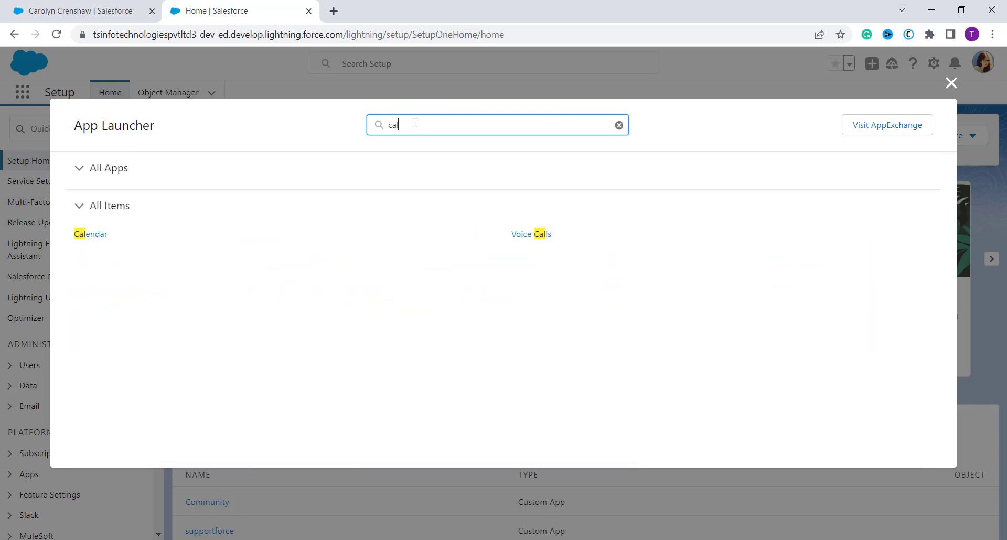
pyautogui.click(97, 236)
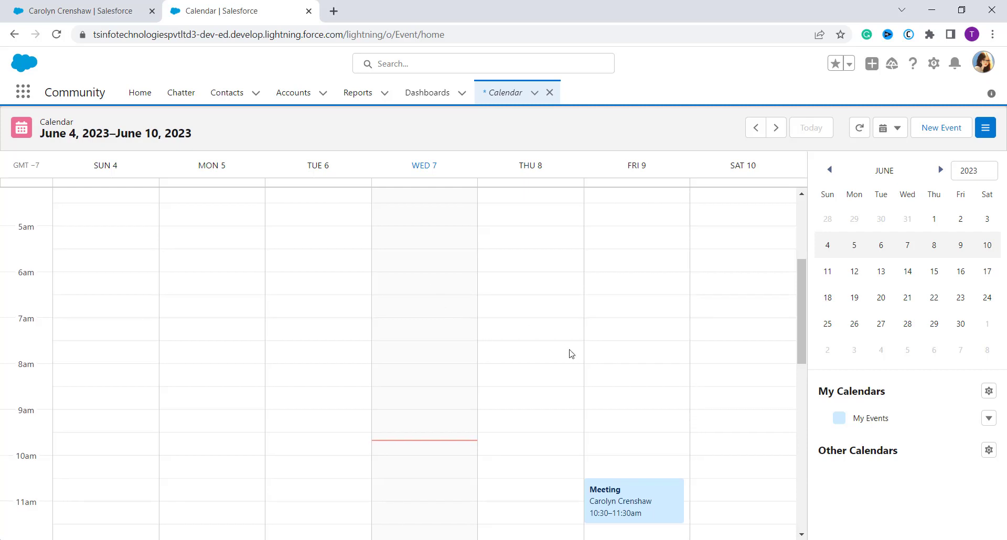
# - Check the Friday, June 9 meeting on the calendar and switch to the week containing June 19, 2023
pyautogui.scroll(-1, 569, 353)
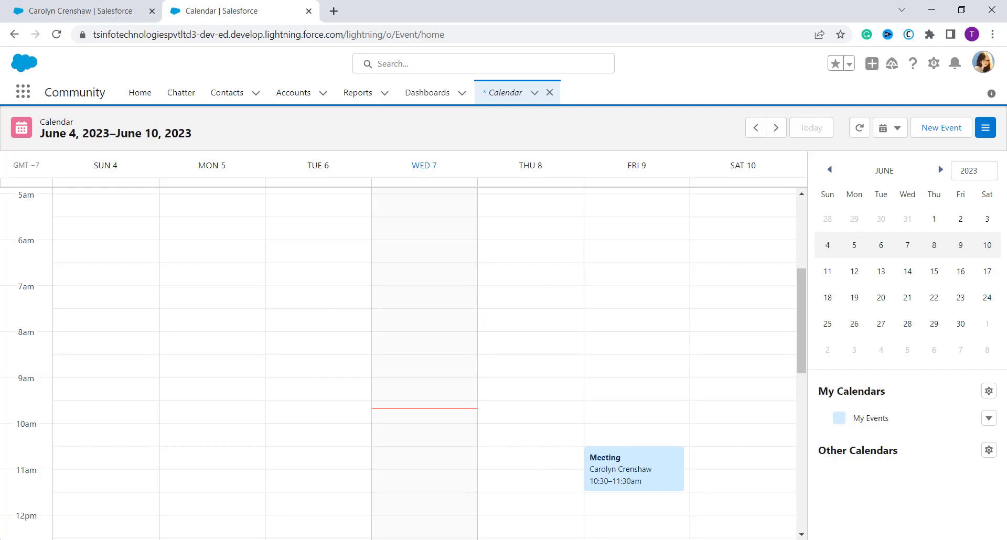
pyautogui.moveTo(628, 468)
pyautogui.click(854, 298)
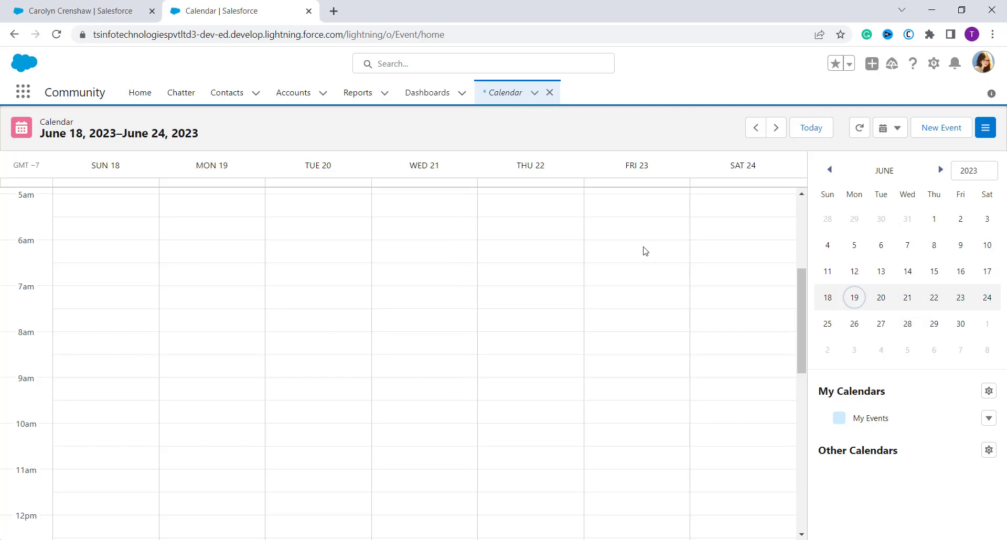
pyautogui.scroll(-1, 97, 445)
pyautogui.scroll(-10, 97, 446)
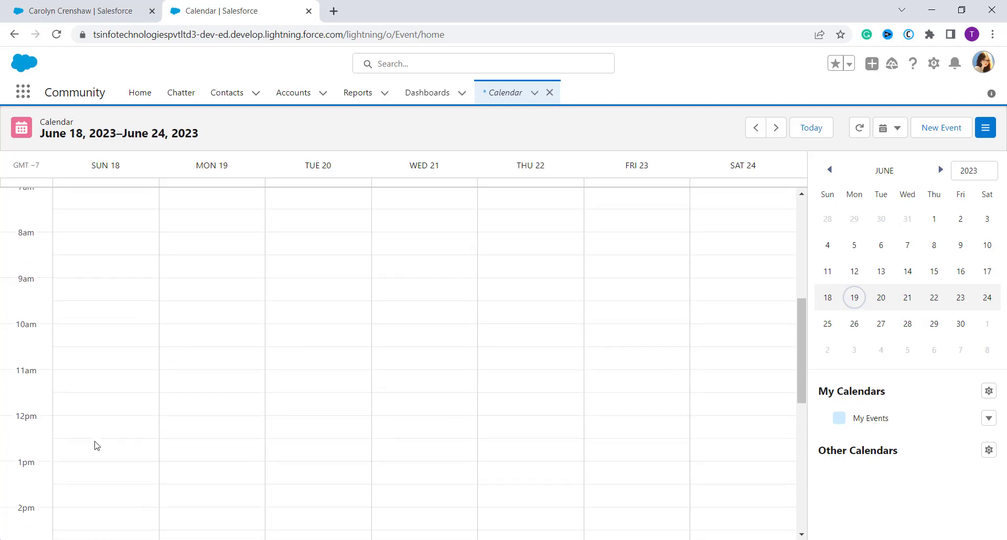
pyautogui.click(197, 250)
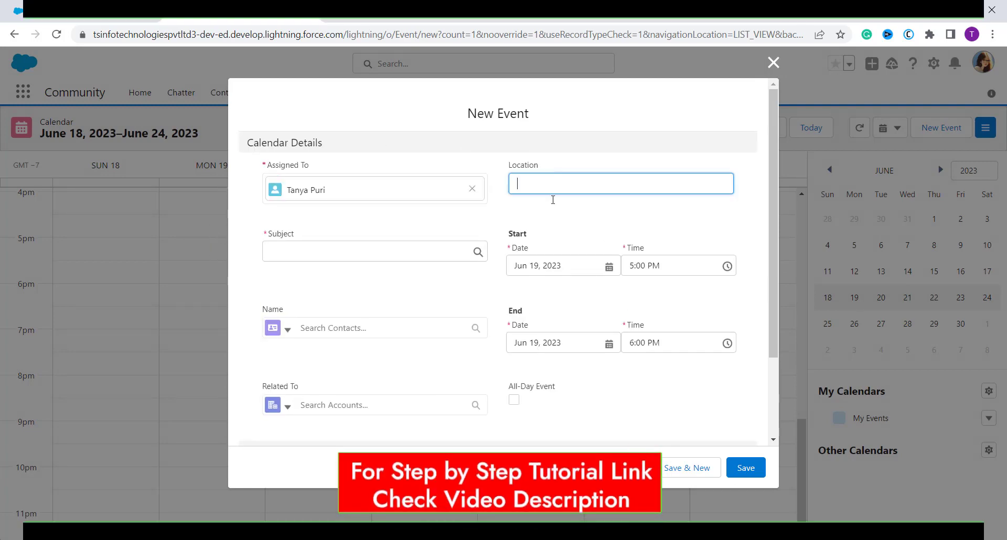
pyautogui.click(773, 62)
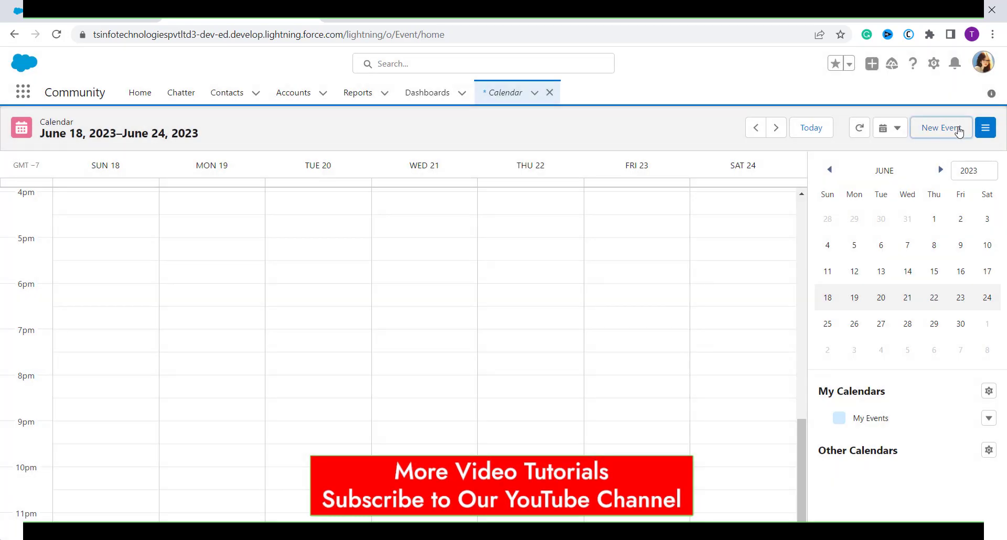
pyautogui.click(944, 127)
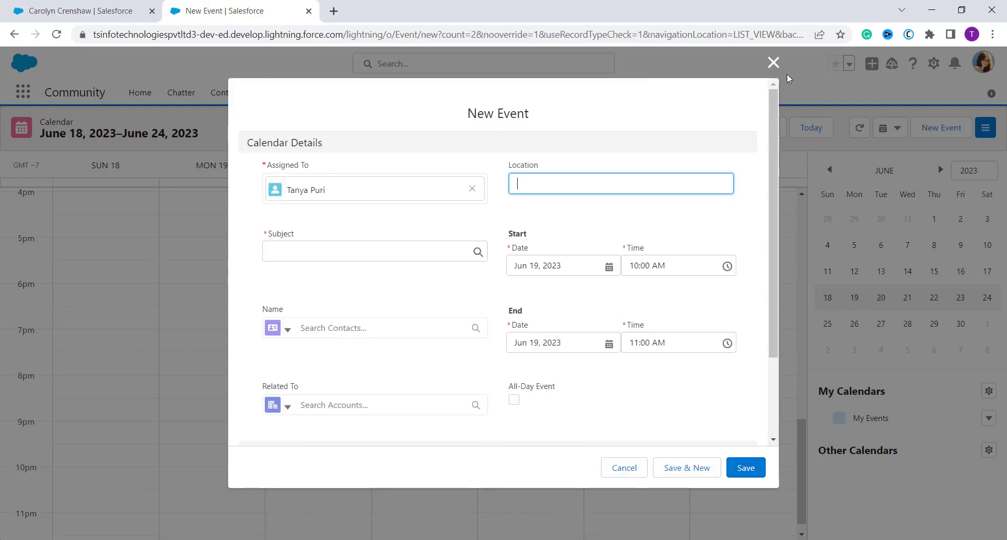
pyautogui.click(774, 64)
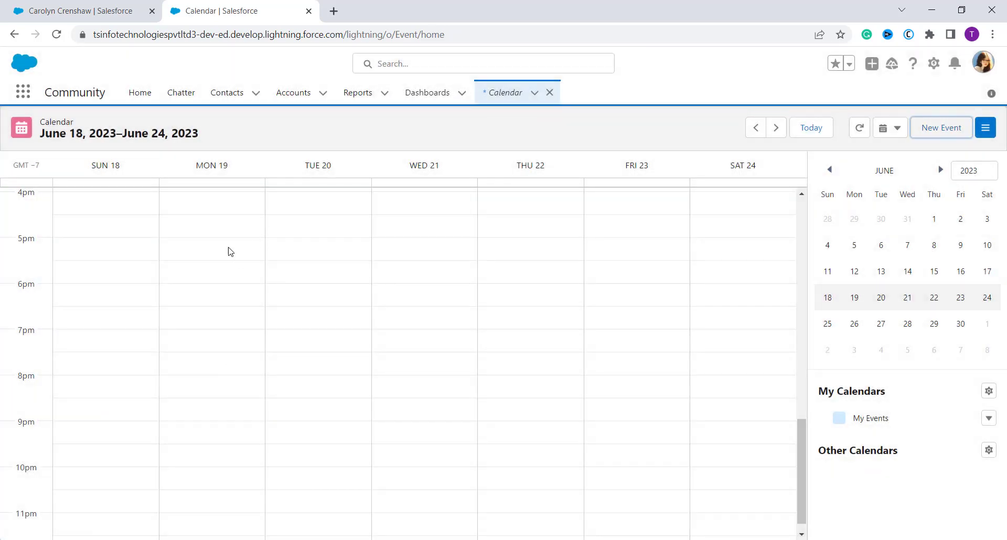
# - Start a new event in the Monday, June 19 slot at 5:00 PM with location Delmck and subject Other
pyautogui.click(228, 247)
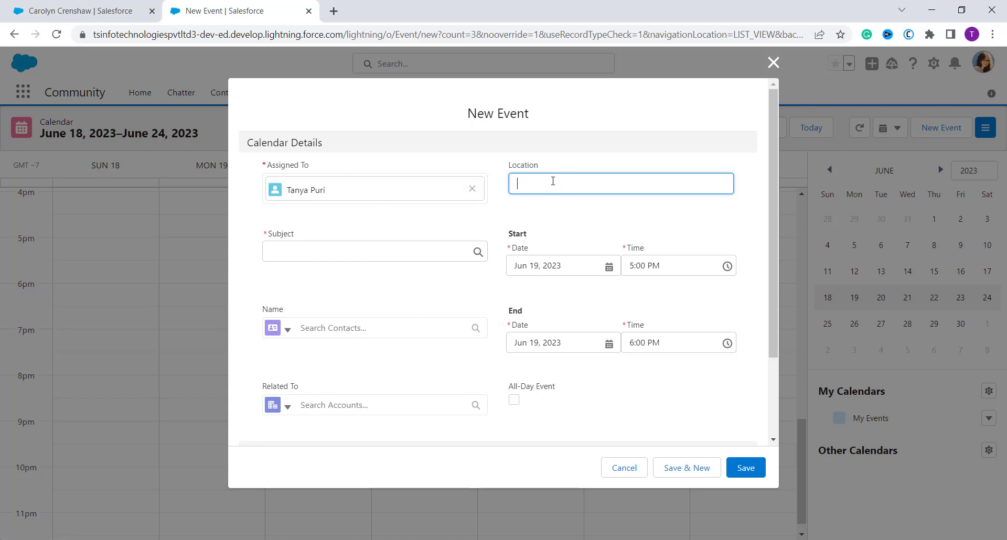
pyautogui.write('Delmck')
pyautogui.click(407, 253)
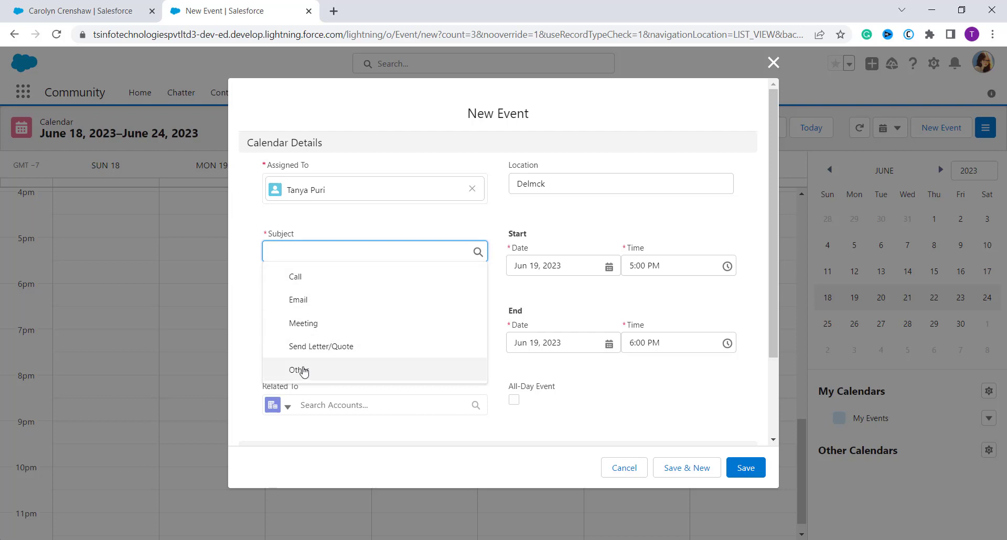
pyautogui.click(301, 370)
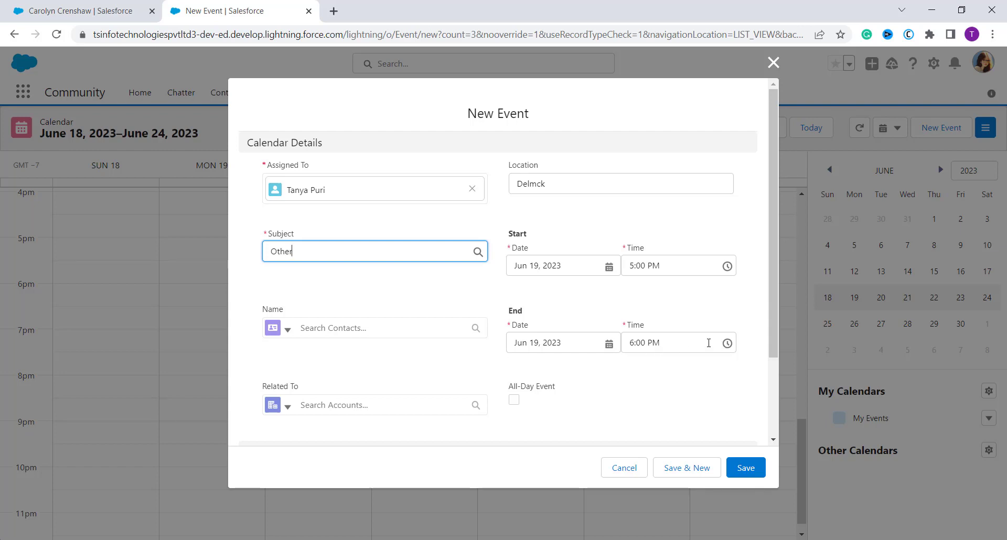
# - Set the new event's end time to 7:15 PM
pyautogui.click(695, 342)
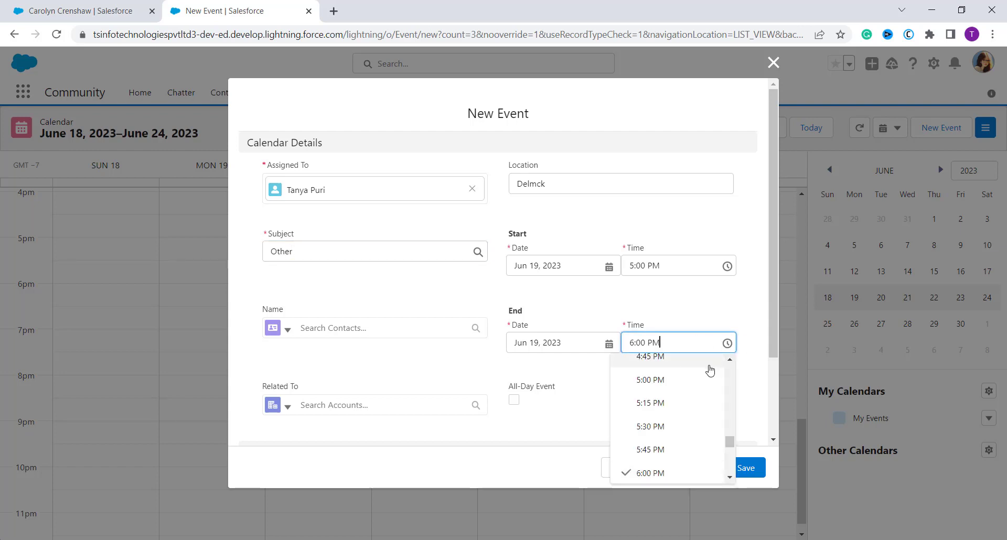
pyautogui.scroll(-3, 681, 451)
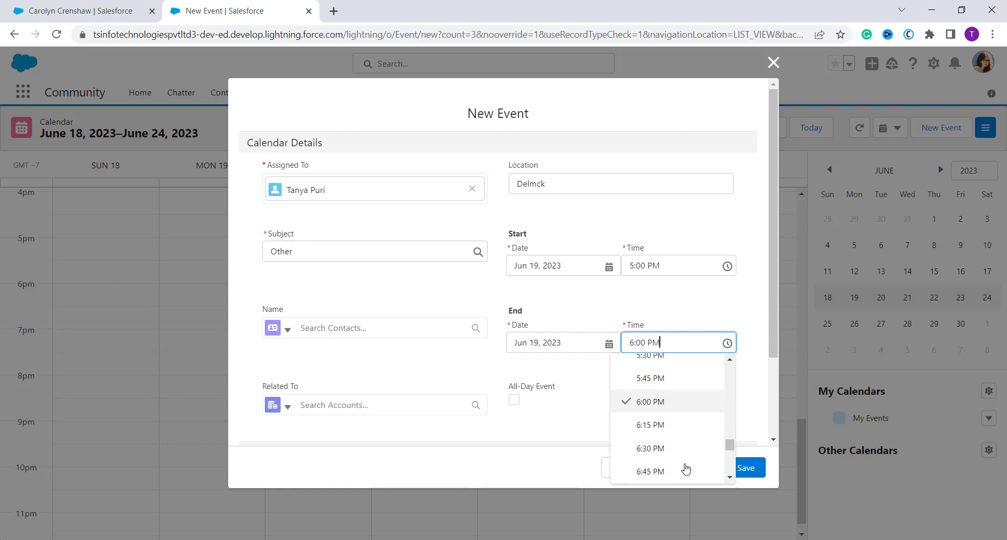
pyautogui.click(656, 462)
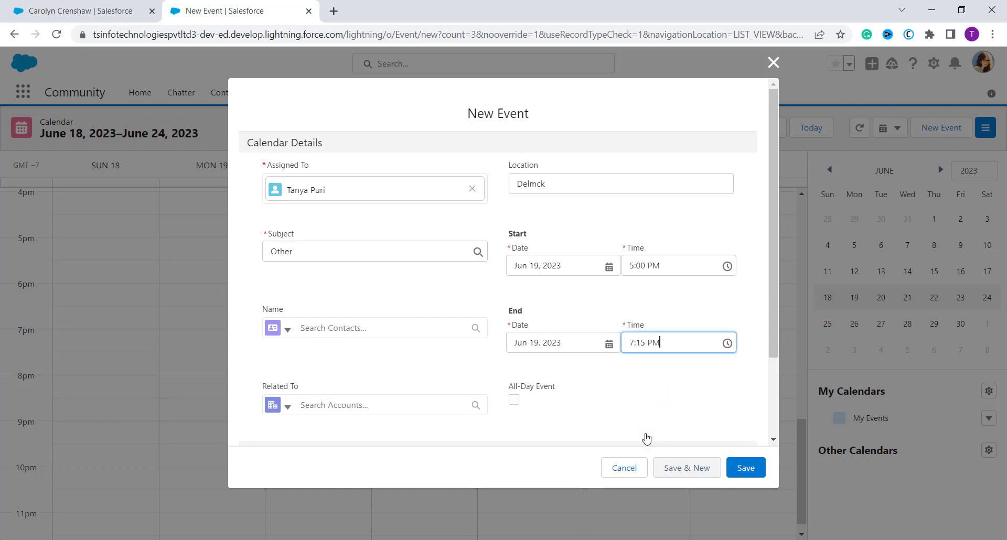
pyautogui.click(631, 389)
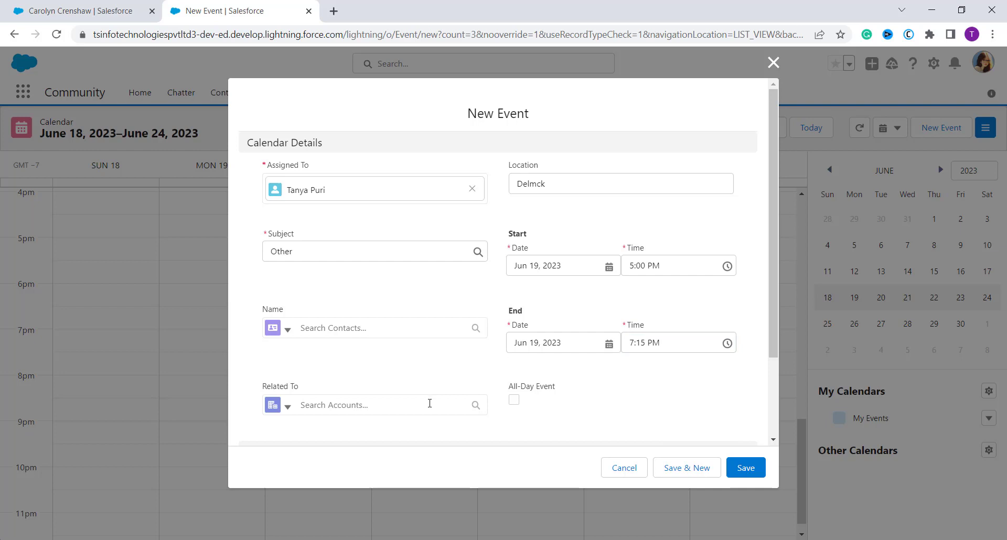
# - Relate the new event to the Emerson Transport account
pyautogui.click(430, 403)
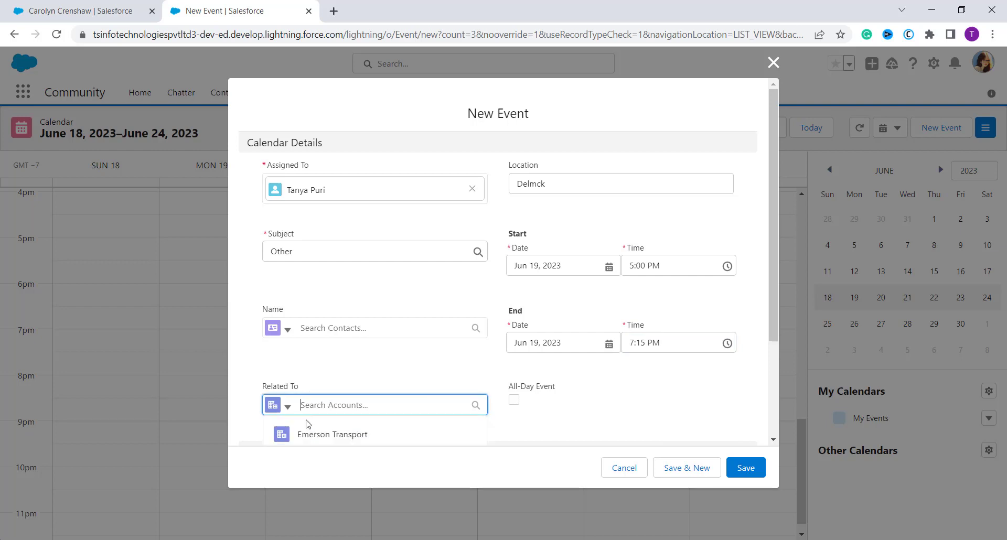
pyautogui.scroll(-1, 334, 435)
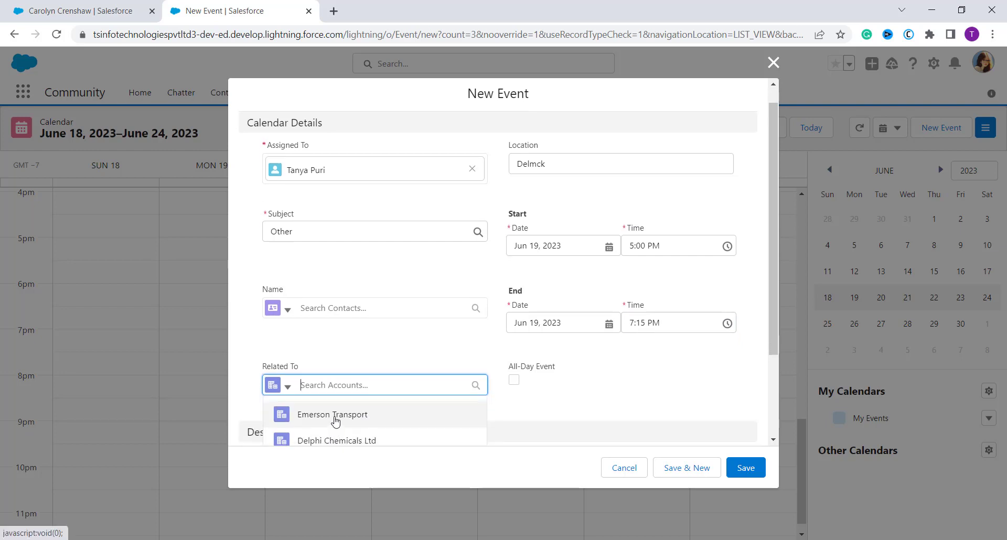
pyautogui.click(334, 417)
pyautogui.scroll(-3, 349, 338)
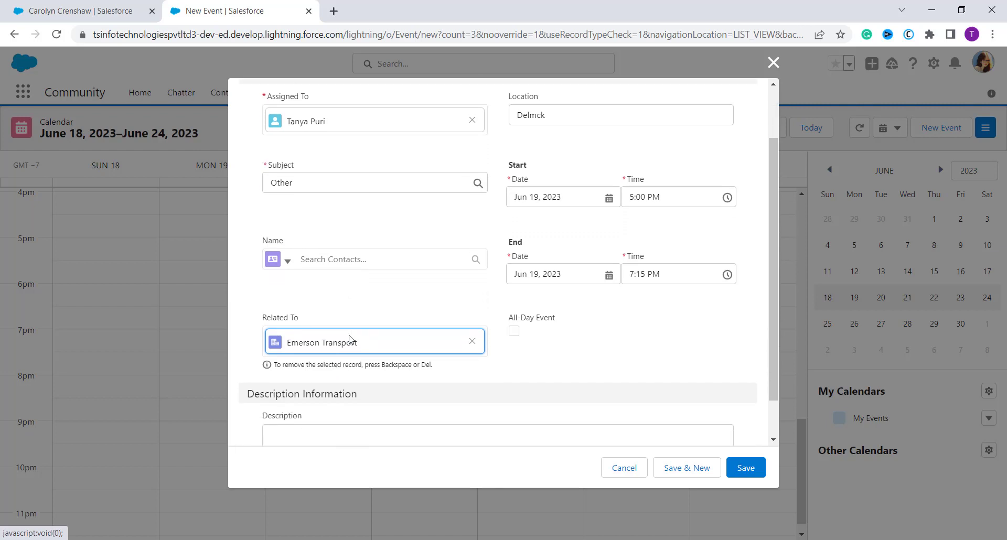
pyautogui.scroll(-1, 351, 339)
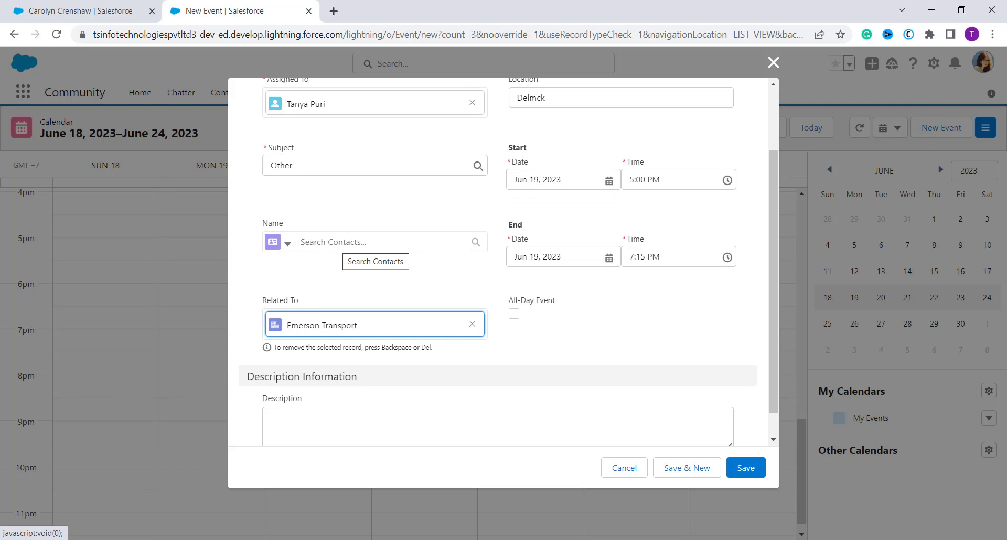
# - Go through the event's Name and Description fields and save the event
pyautogui.click(337, 245)
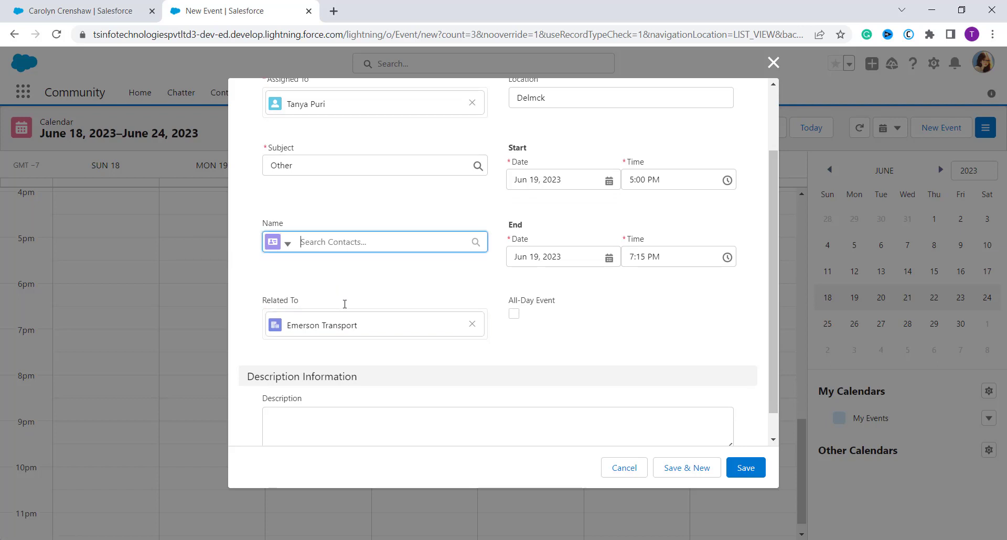
pyautogui.click(379, 210)
pyautogui.scroll(-1, 474, 375)
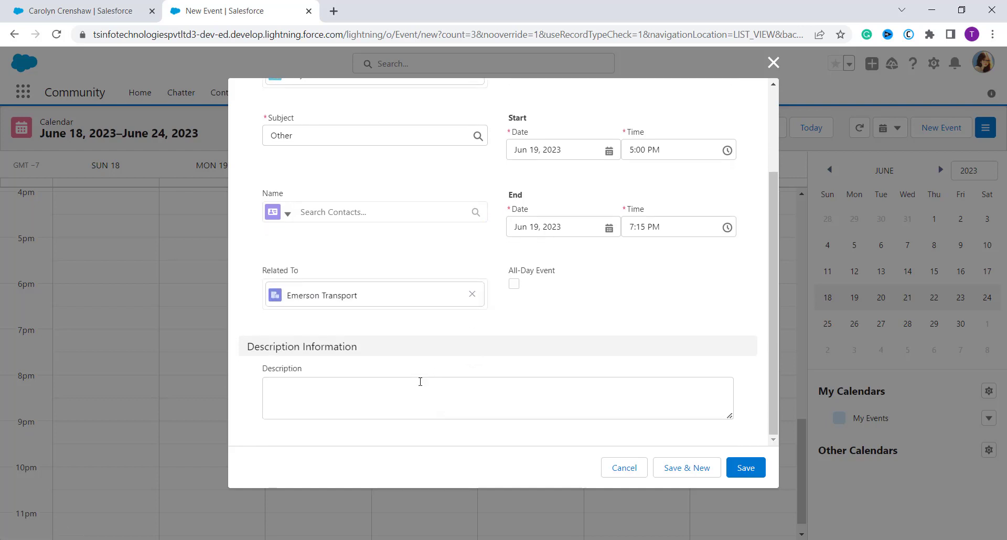
pyautogui.click(420, 382)
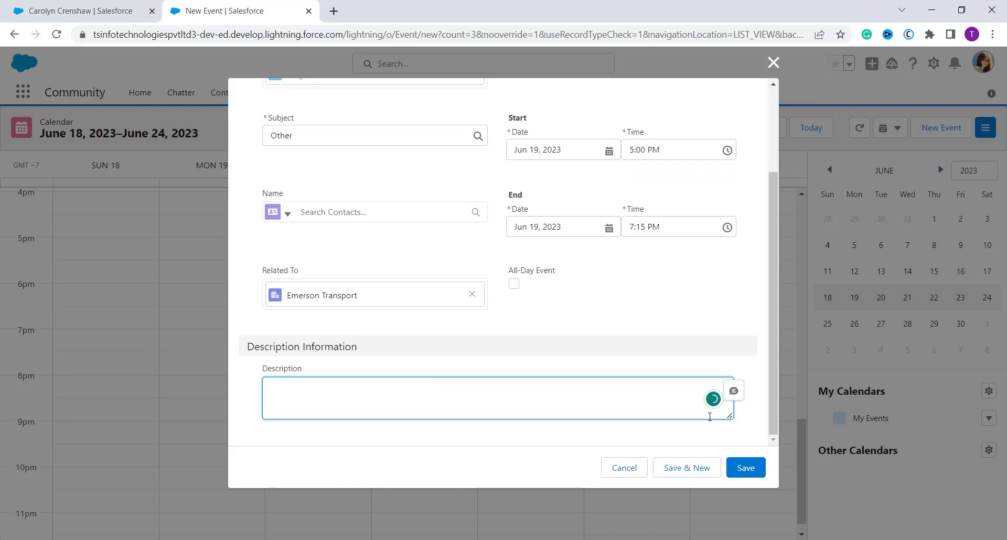
pyautogui.click(748, 470)
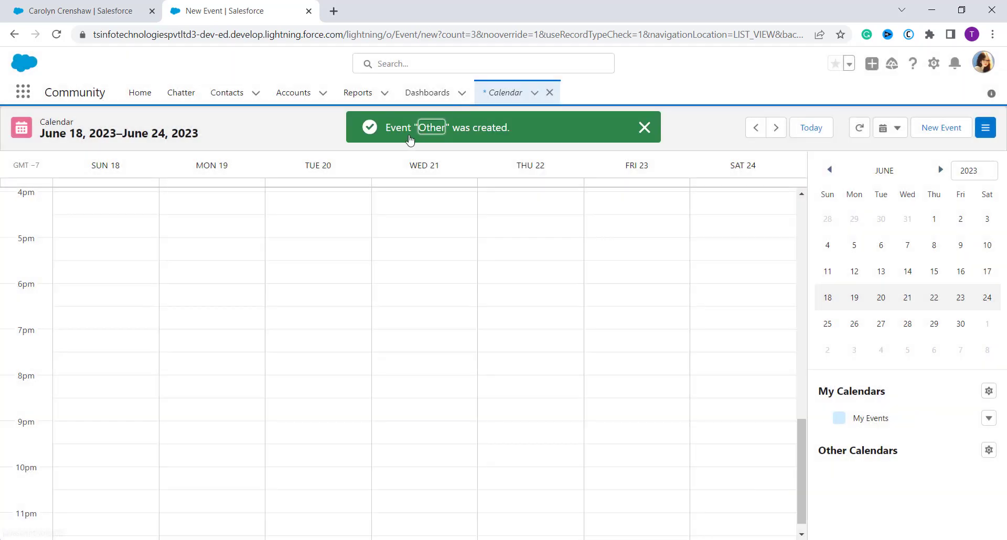